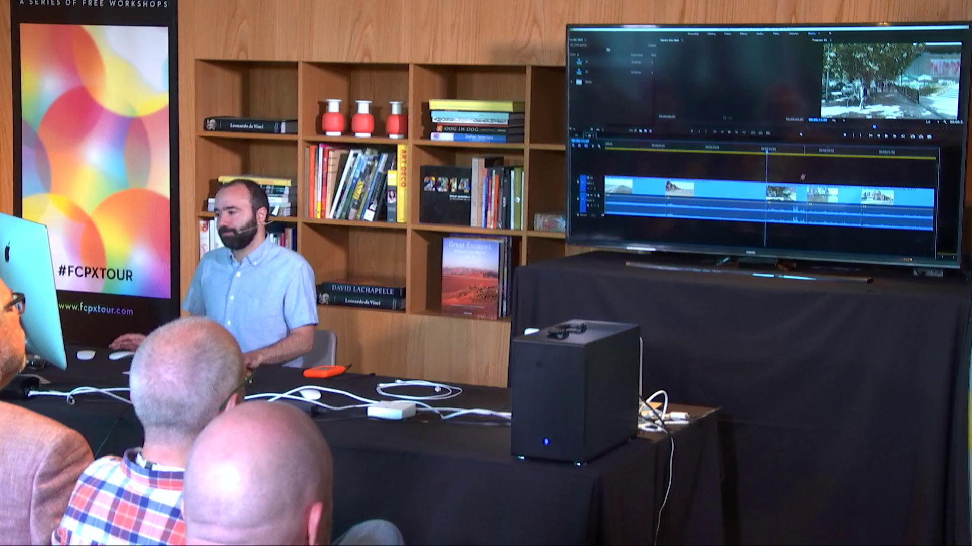
- Switch from Premiere Pro over to Final Cut Pro
key("super+Tab")
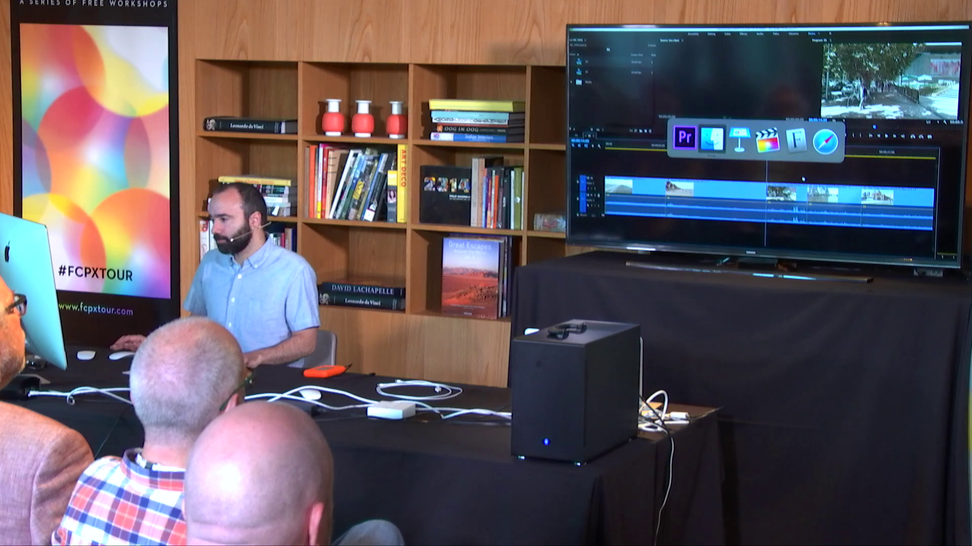
- Ripple-delete the City Gallery clip in project 01, then undo to restore it
key("Left")
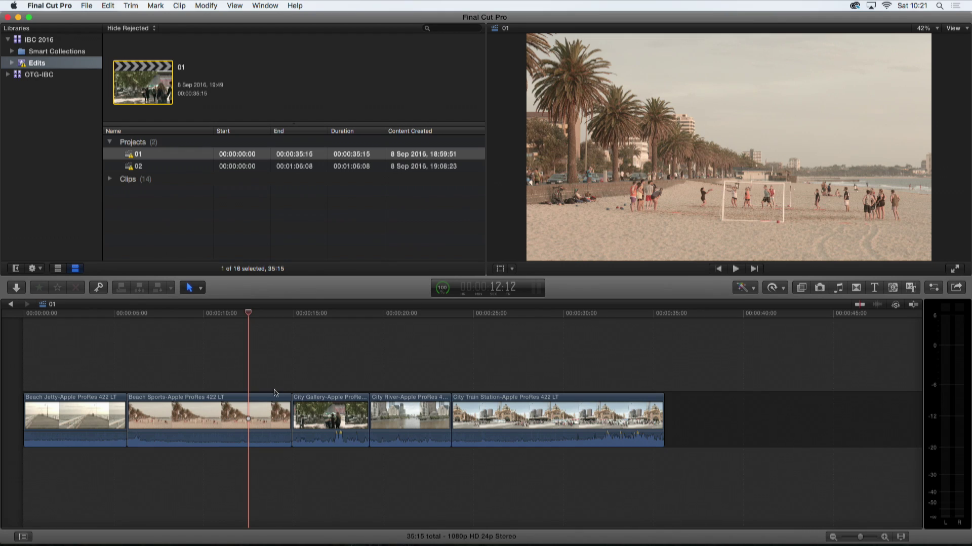
left_click(334, 408)
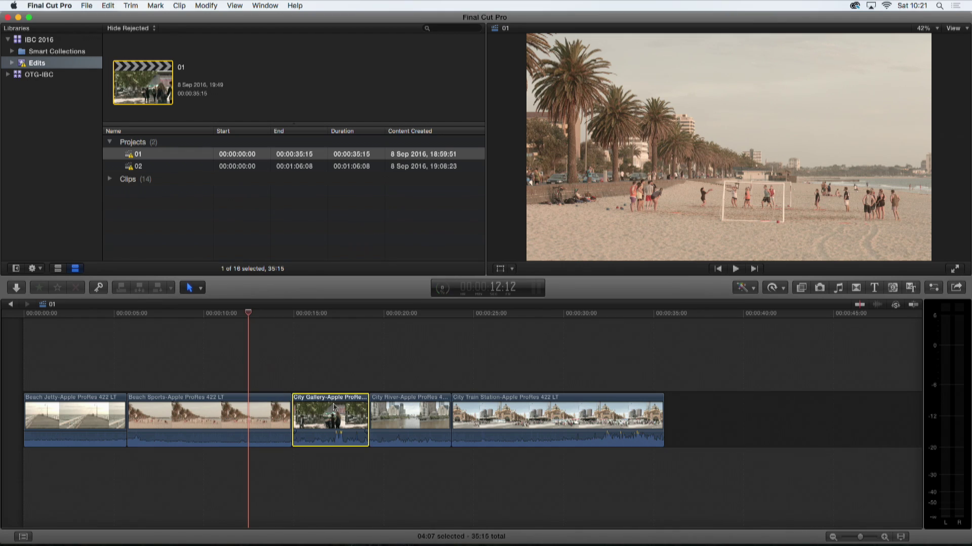
key("Delete")
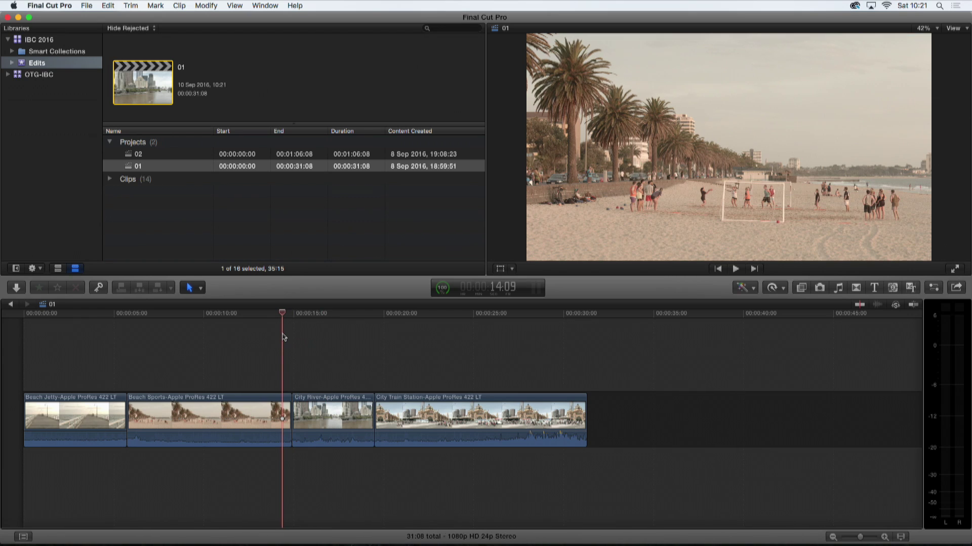
key("w")
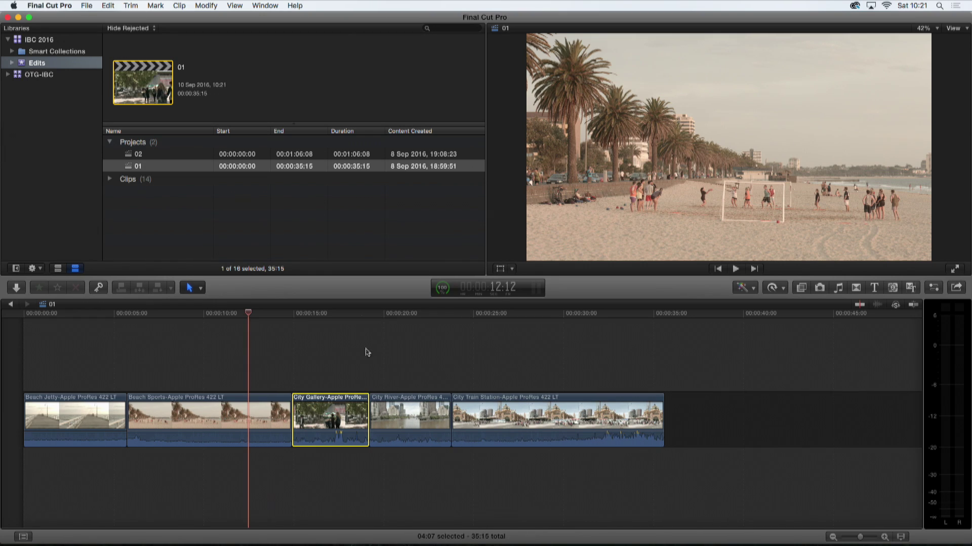
- Ripple-trim City Gallery's end edge with the Select tool, shifting later clips left
left_click(347, 314)
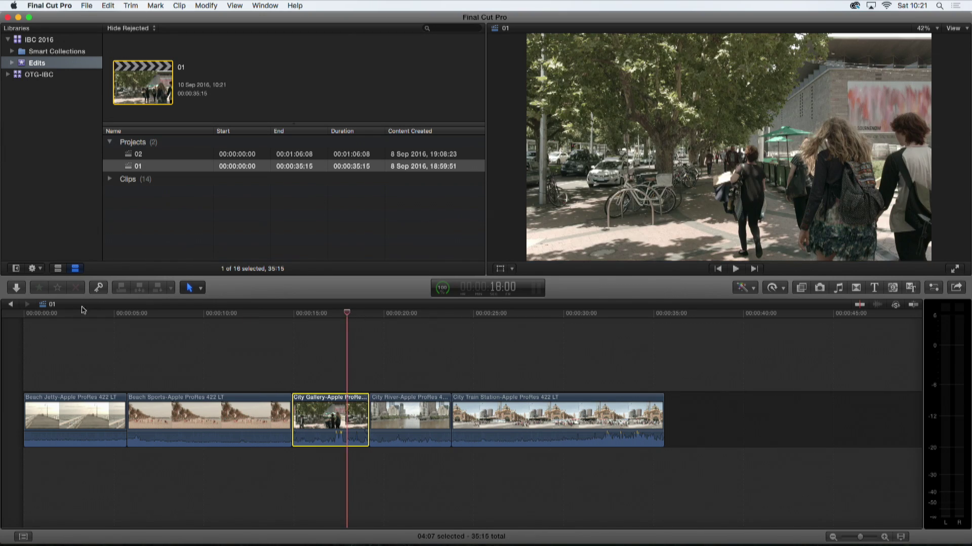
left_click(201, 289)
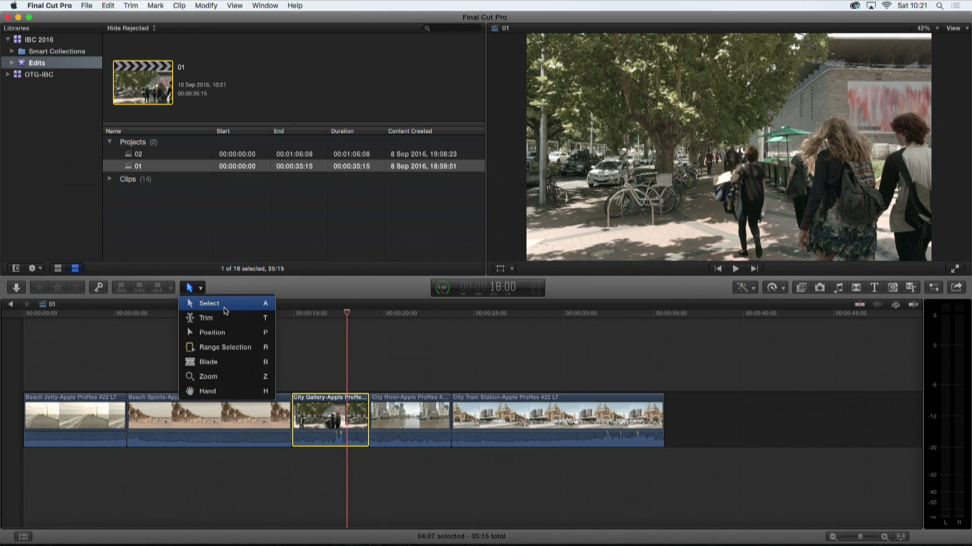
left_click(254, 306)
left_click_drag(366, 405, 333, 406)
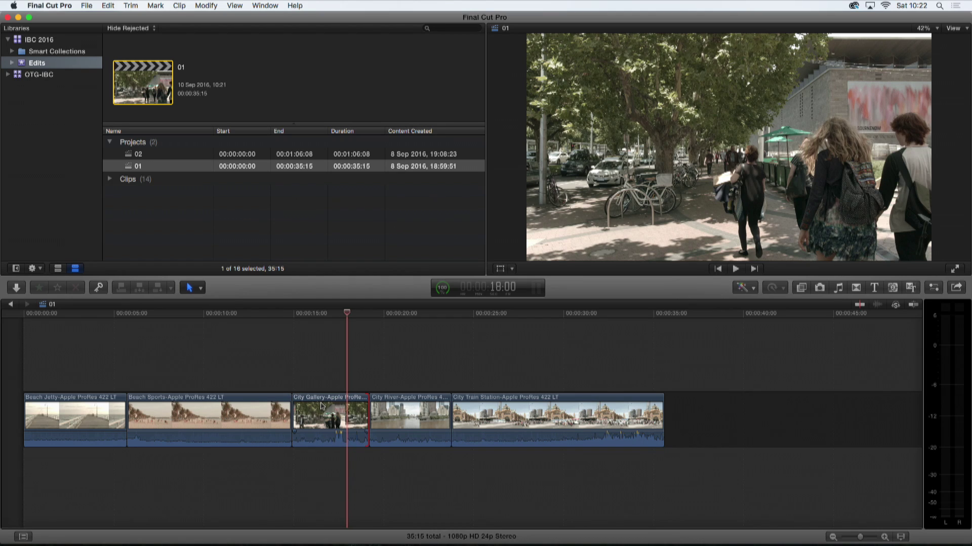
- Replace City Gallery with an empty gap, then undo to bring it back
left_click(322, 407)
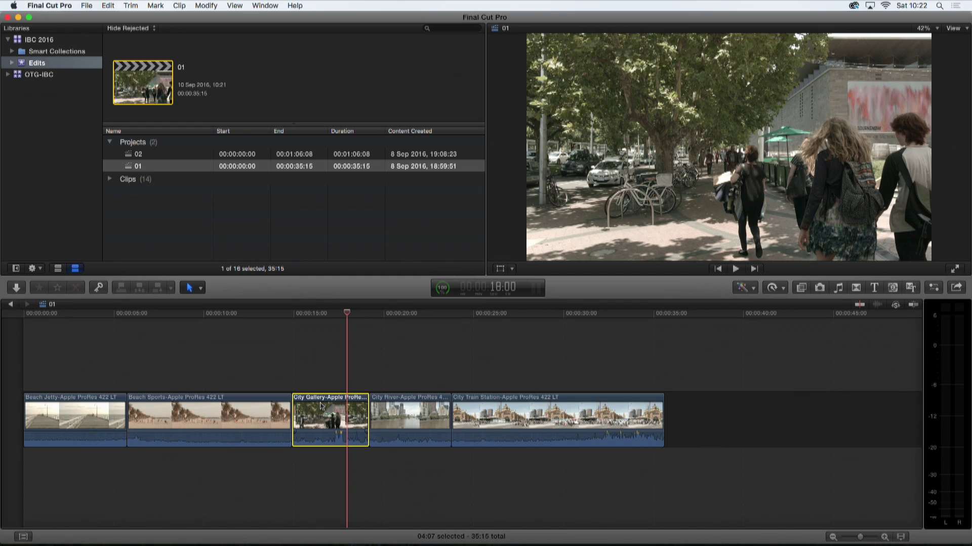
key("Delete")
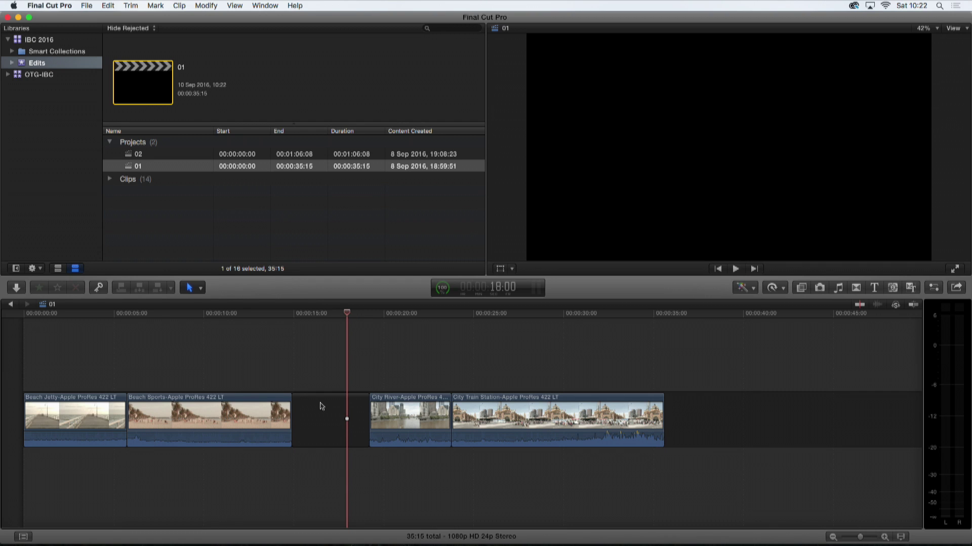
key("super+z")
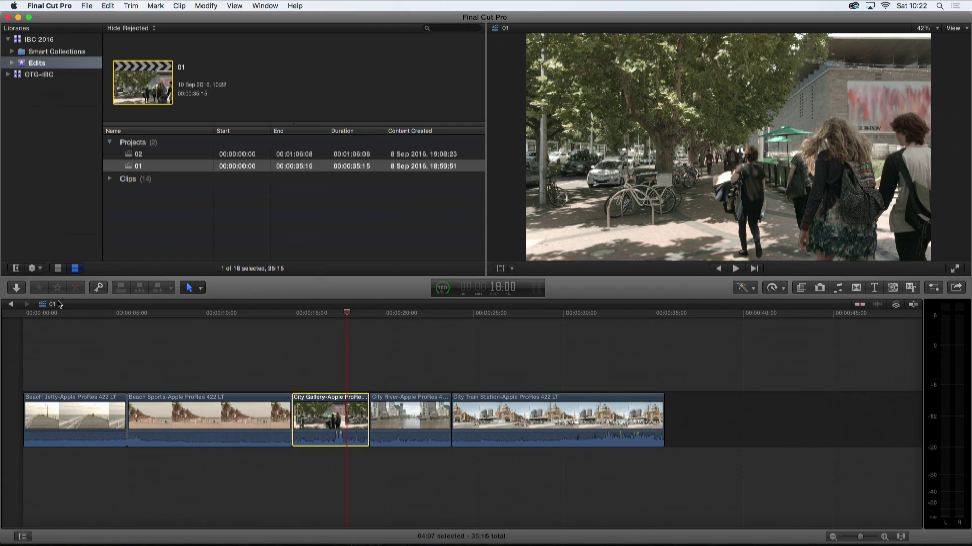
- Shorten City Gallery's end with the Position tool, leaving a gap before City River
left_click(201, 289)
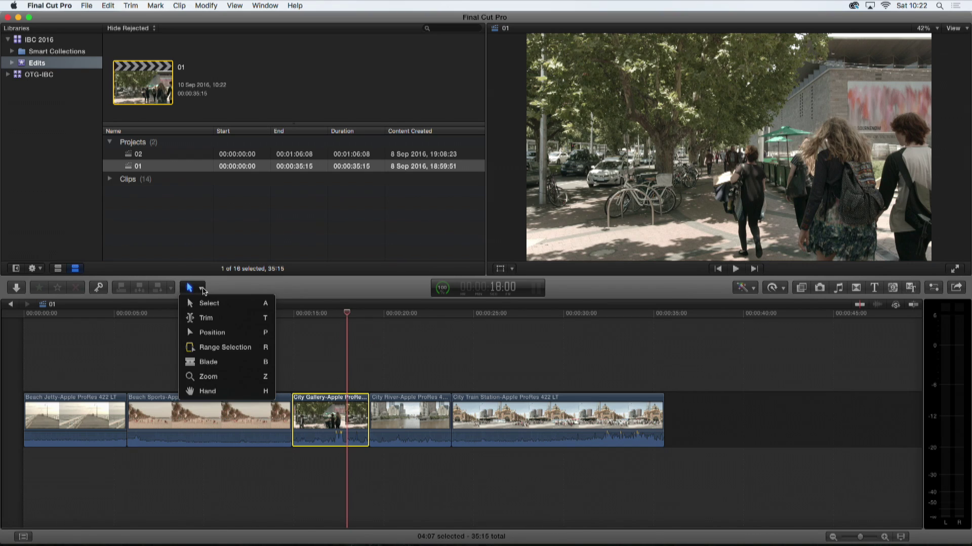
left_click(237, 333)
left_click_drag(365, 402, 336, 407)
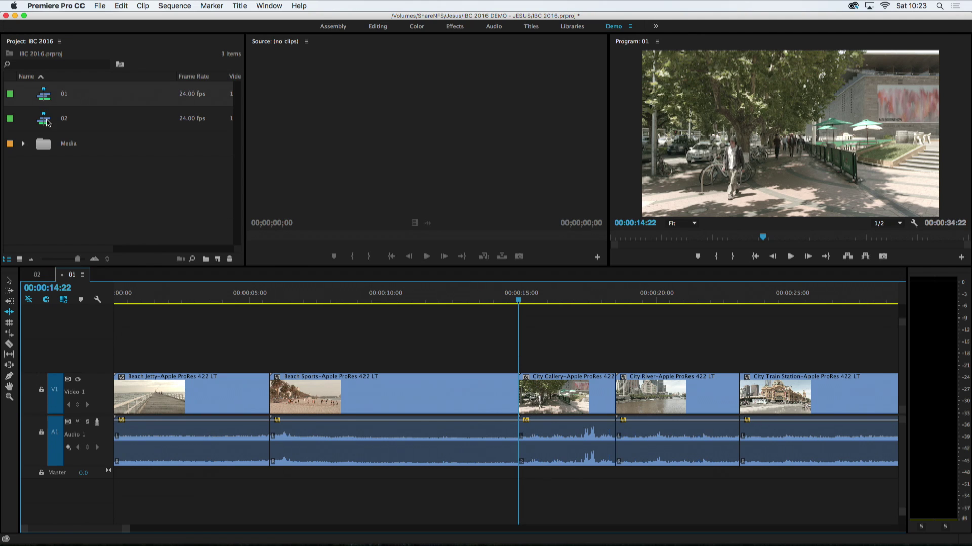
- Open sequence 02, fit it to the timeline, and drag Beach Sports left over Beach Jetty and City Gallery
left_click(46, 123)
double_click(46, 123)
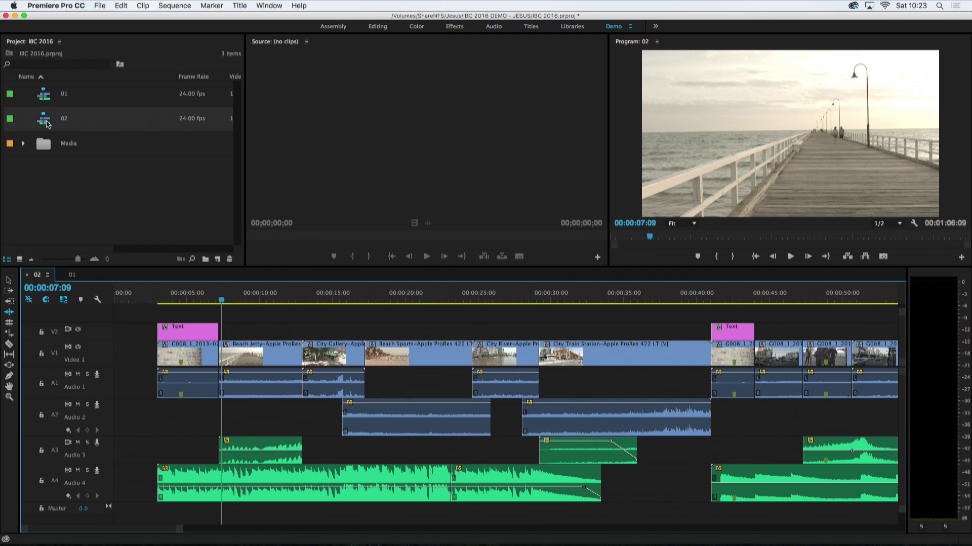
left_click(253, 301)
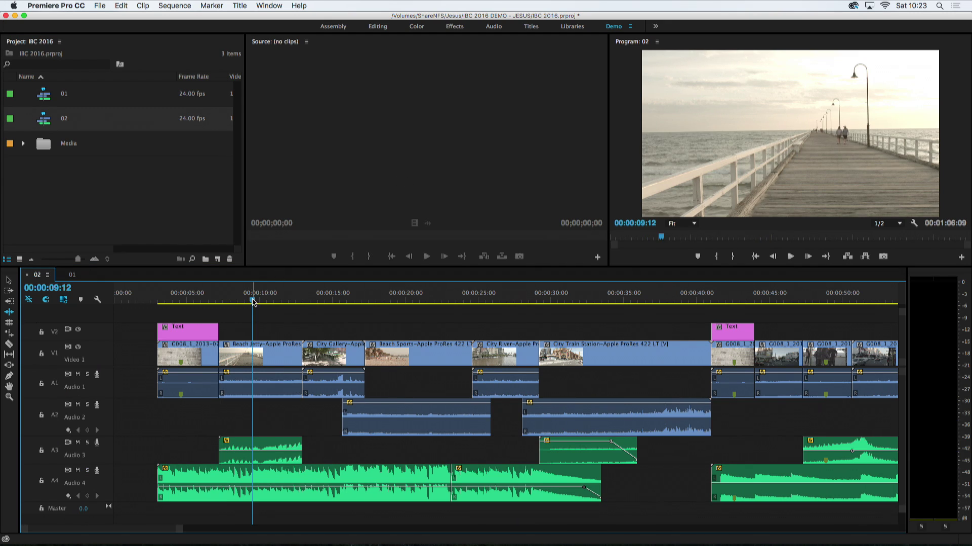
key("minus")
left_click(353, 360)
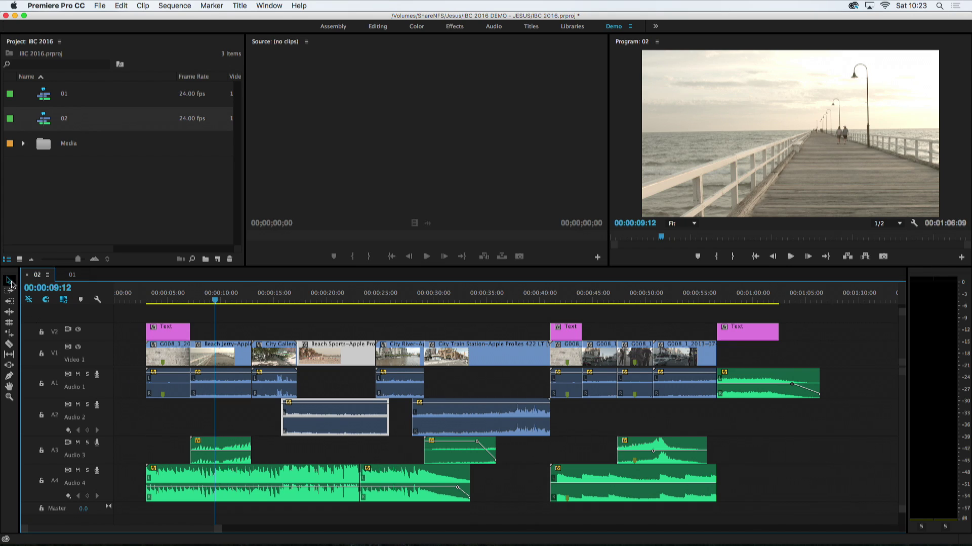
left_click_drag(338, 358, 246, 357)
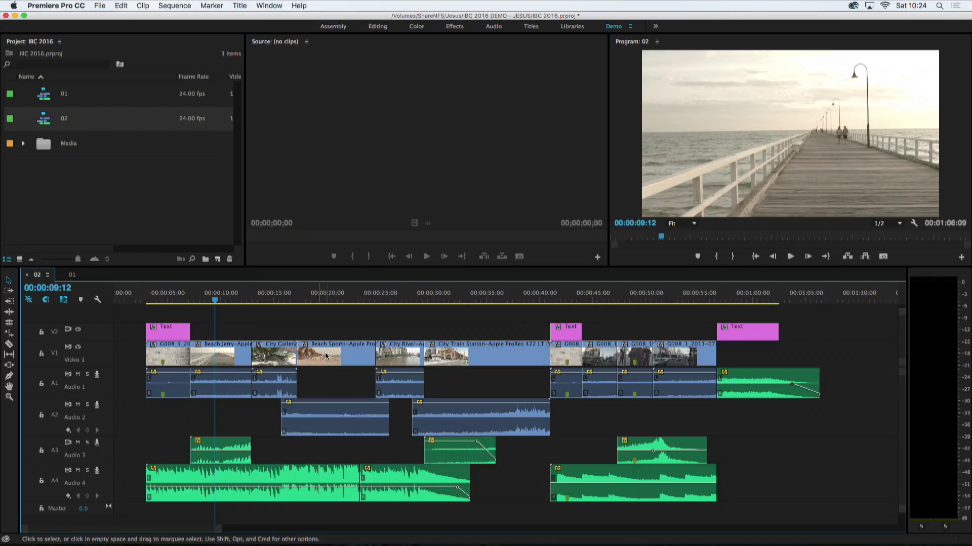
- Move Beach Sports and its audio about ten seconds earlier in sequence 02
left_click(331, 354)
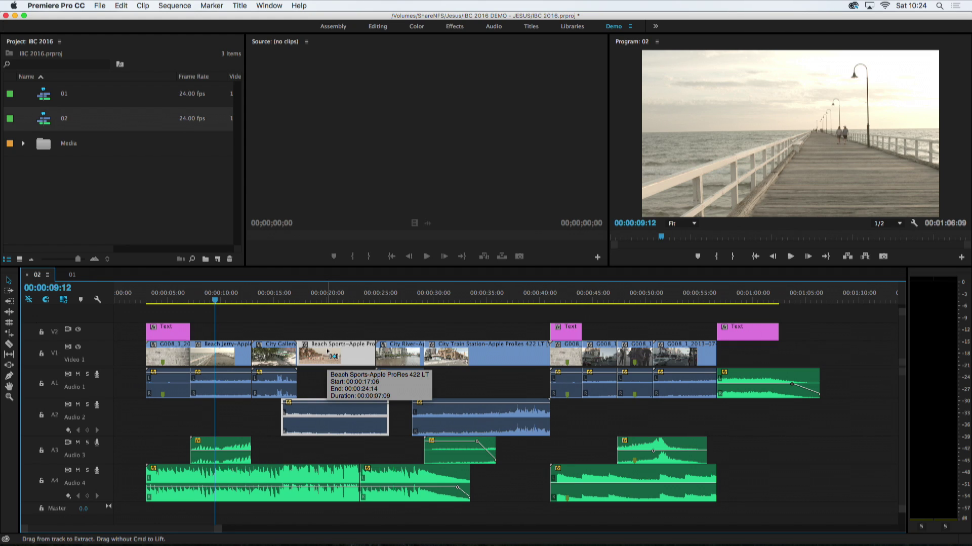
left_click_drag(328, 353, 252, 356)
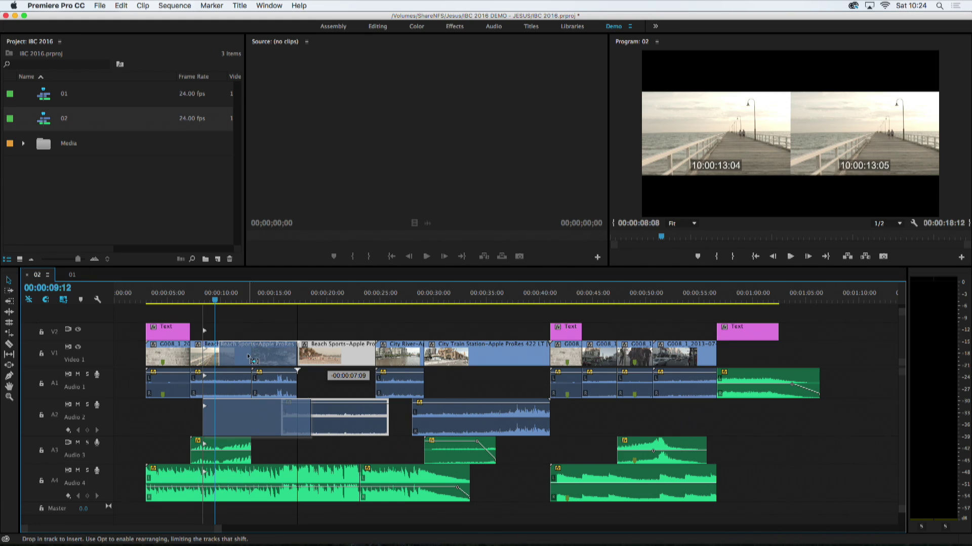
left_click_drag(248, 356, 221, 357)
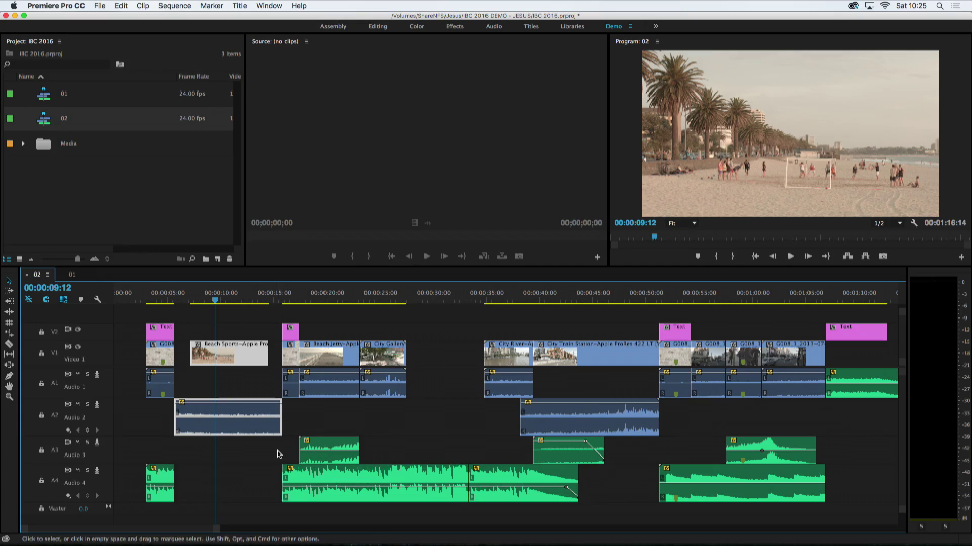
- Ripple-delete the V1 gaps before and after Beach Sports
left_click_drag(191, 354, 180, 361)
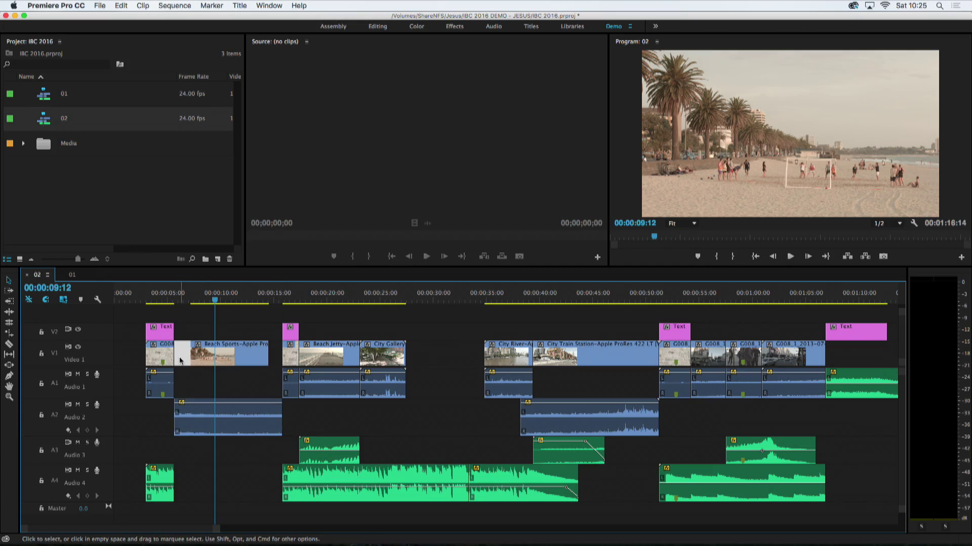
key("Delete")
left_click(259, 357)
key("Delete")
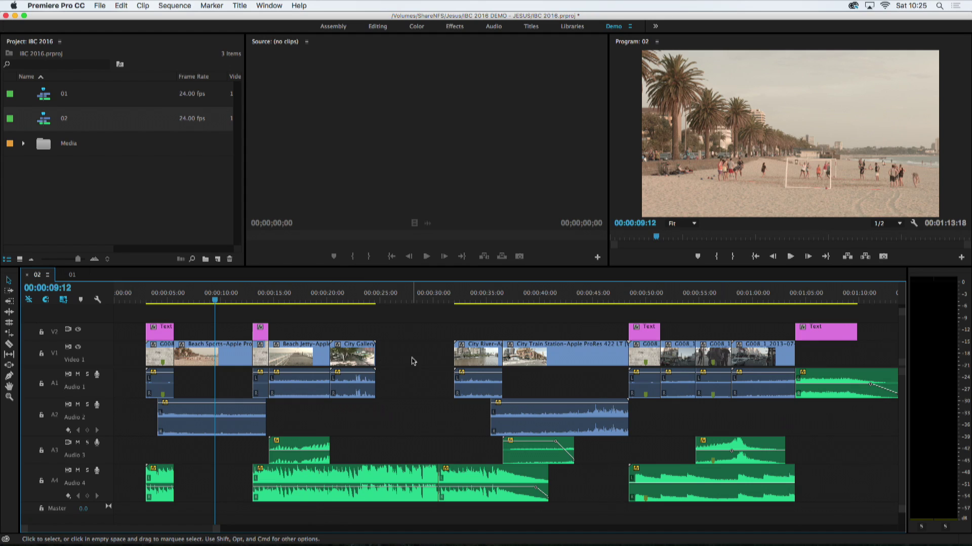
- Select both Audio 4 music clips and ripple-delete the gap after City Gallery
left_click(413, 360)
left_click(407, 393)
left_click_drag(586, 521, 265, 477)
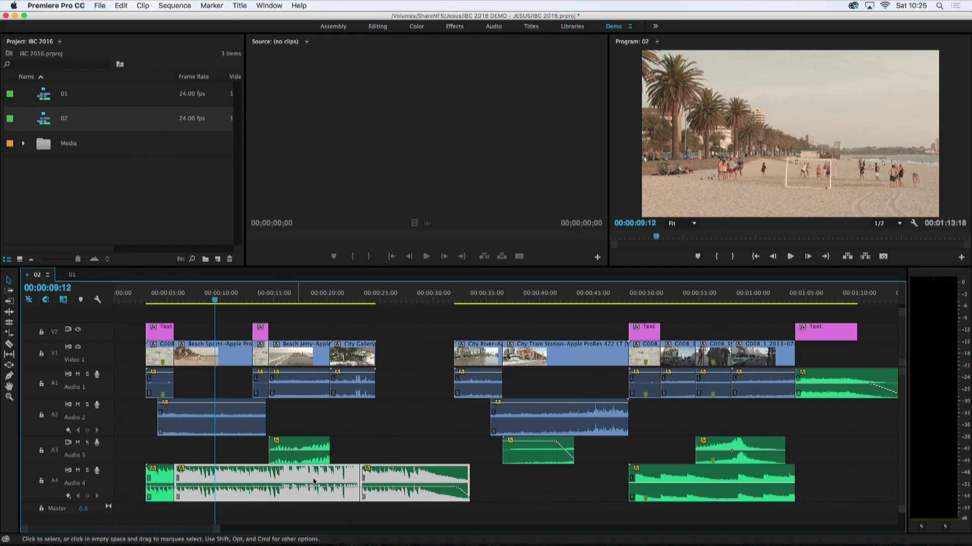
left_click(427, 364)
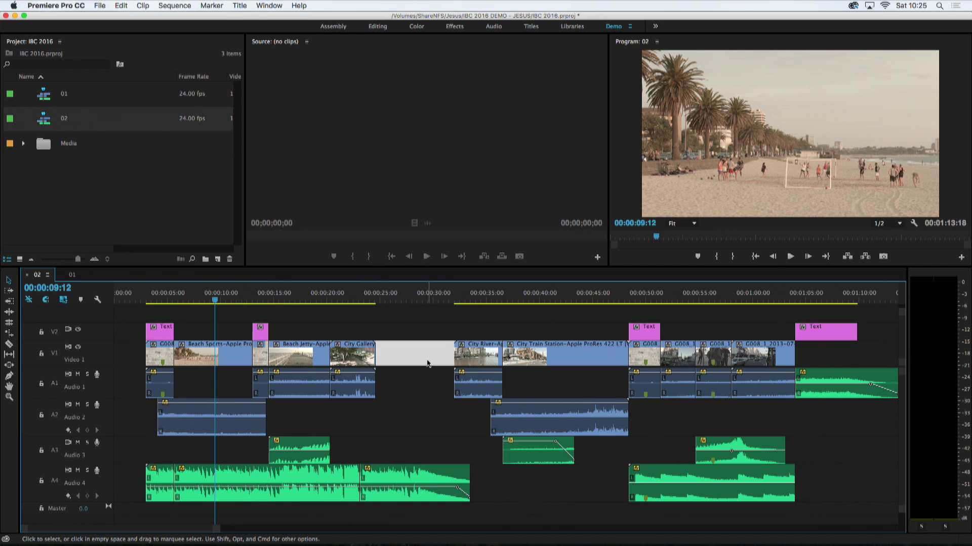
key("Delete")
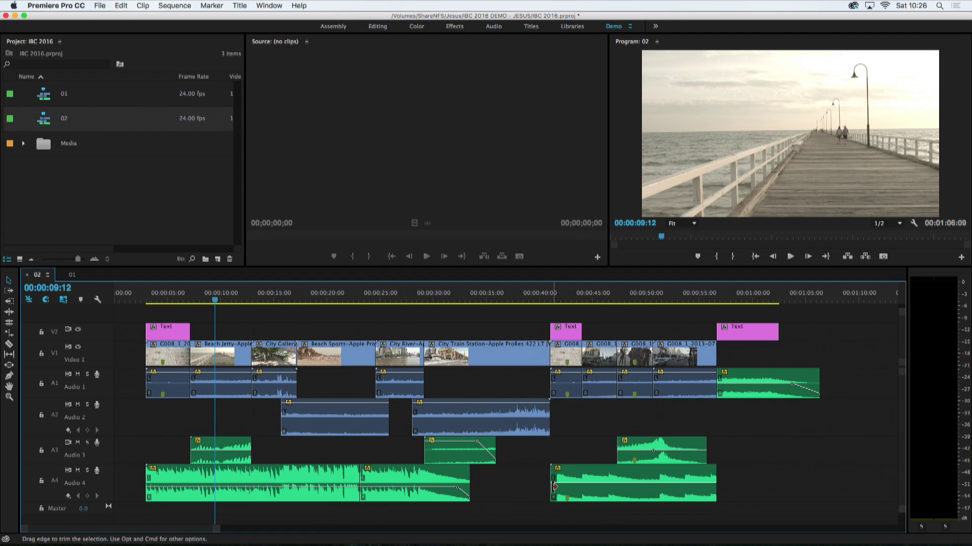
- Lock the Audio 3 and Audio 4 tracks in sequence 02
left_click(559, 301)
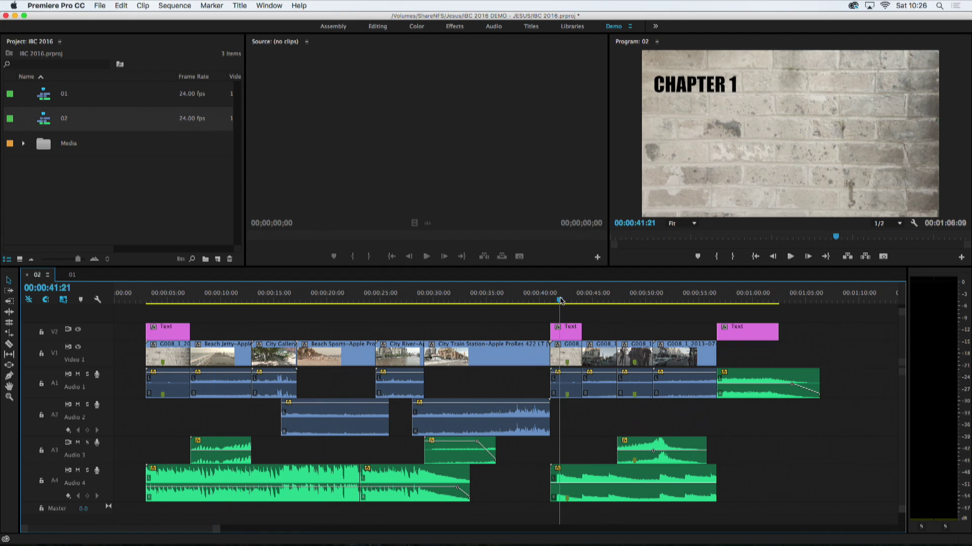
key("Up")
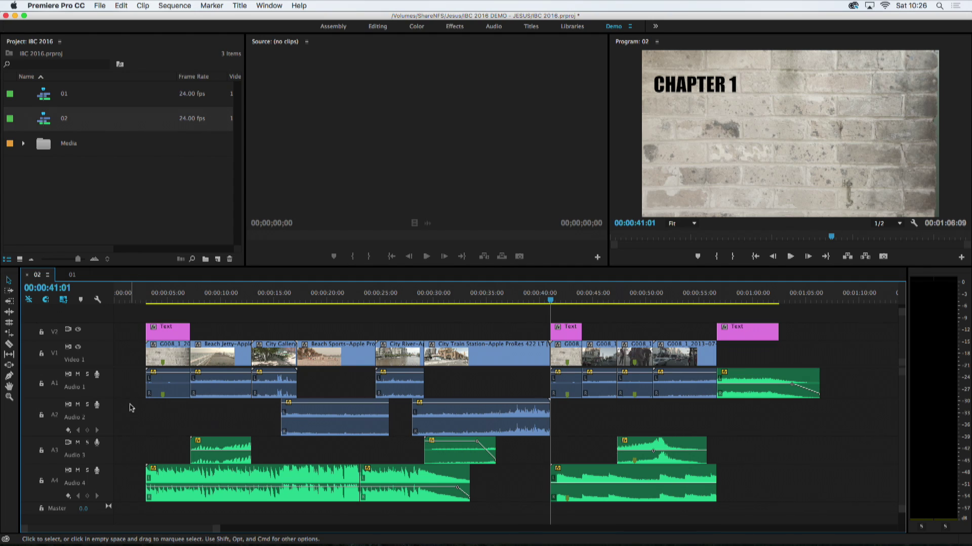
left_click(42, 451)
left_click(41, 480)
- Test-drag Beach Sports ahead of Beach Jetty, then undo the move
left_click(246, 299)
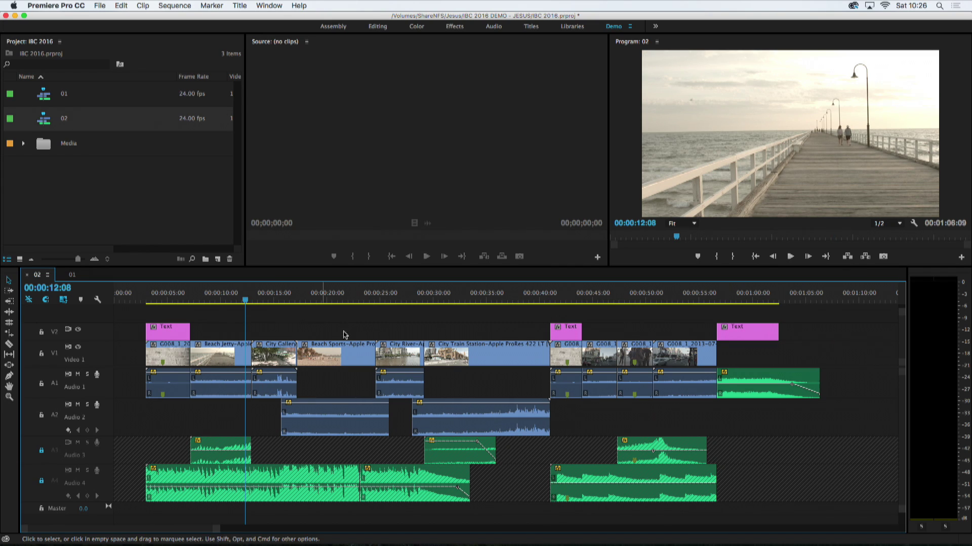
left_click(351, 356)
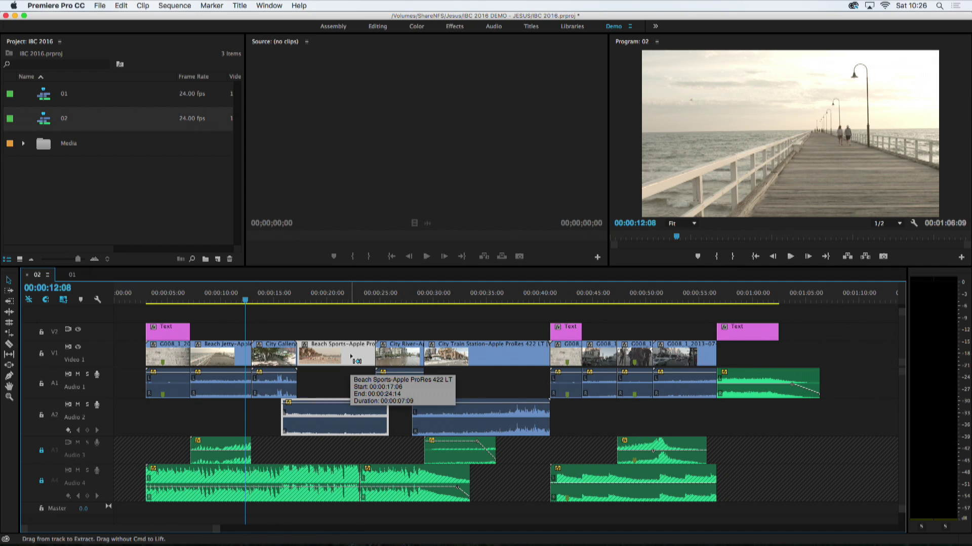
left_click_drag(353, 356, 246, 356)
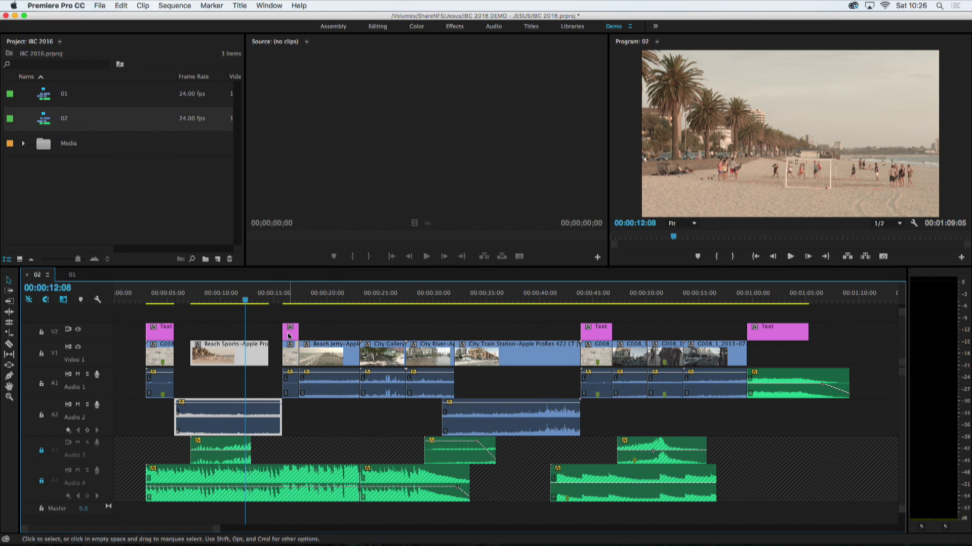
key("super+z")
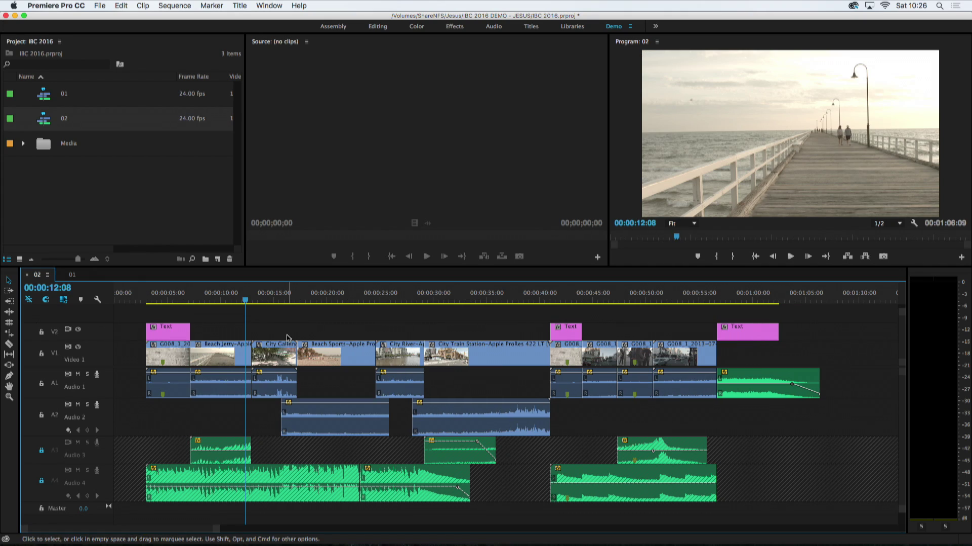
- Lock V2 titles, move Beach Sports to about 00:00:05 before Beach Jetty, and park at G008
left_click(42, 335)
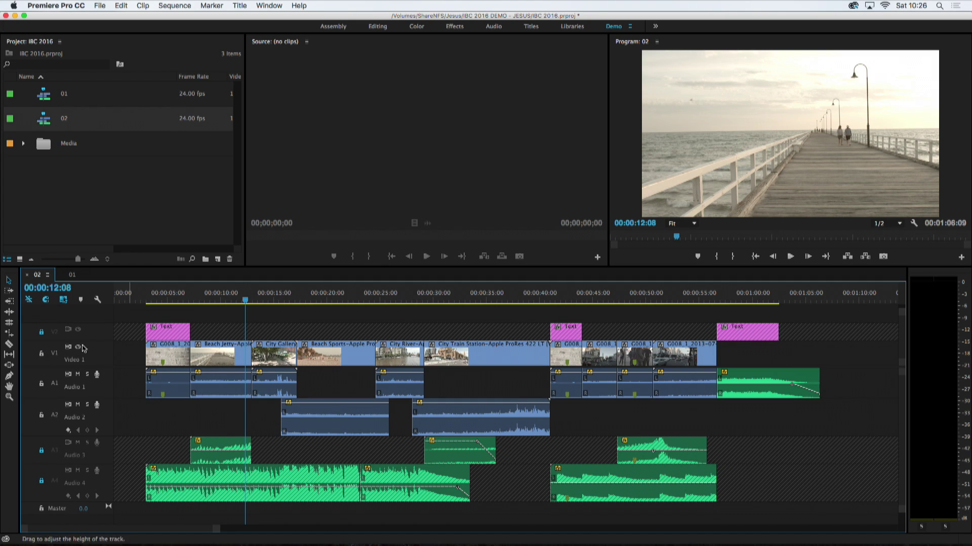
left_click(332, 357)
left_click_drag(338, 359, 232, 358)
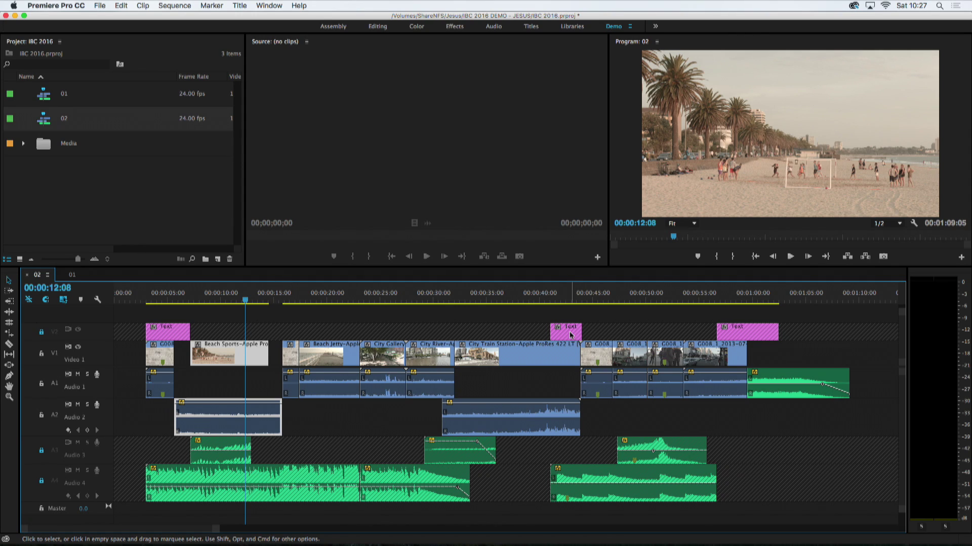
key("super+shift+a")
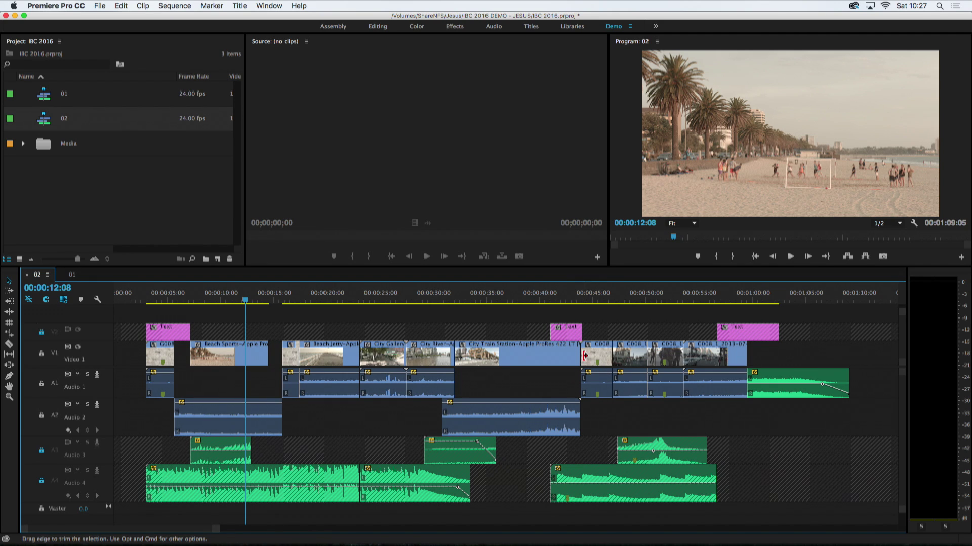
left_click(585, 337)
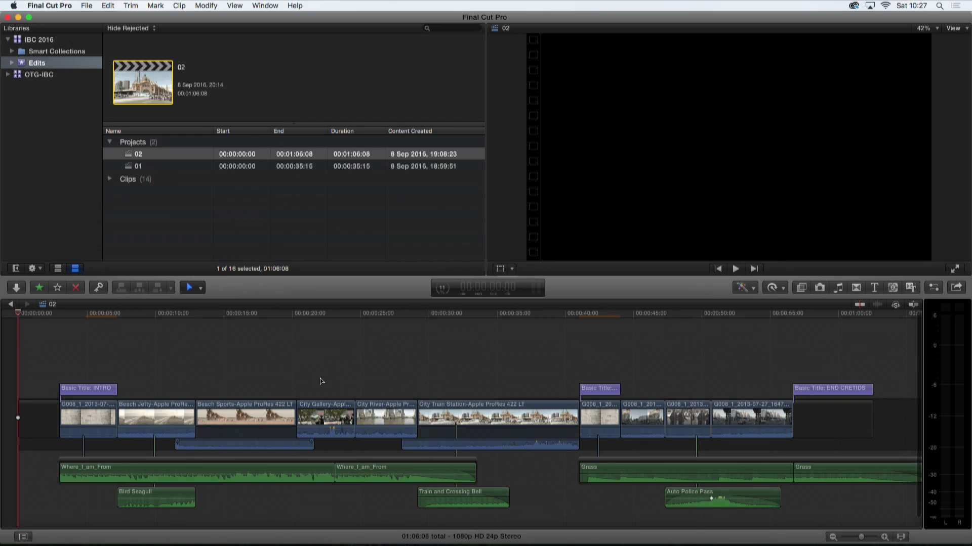
- Drag Beach Sports with its audio from before Beach Jetty to just after City Gallery
left_click(265, 408)
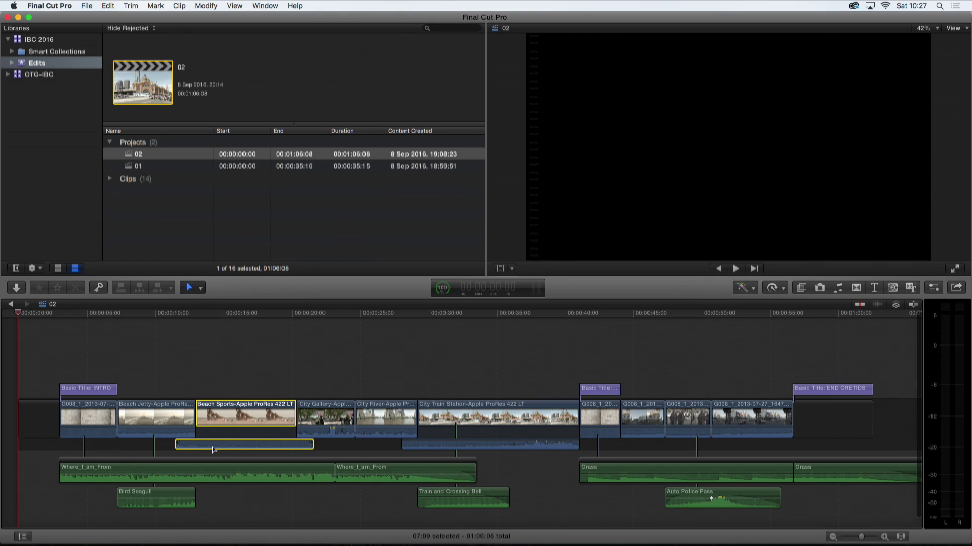
left_click_drag(213, 449, 145, 431)
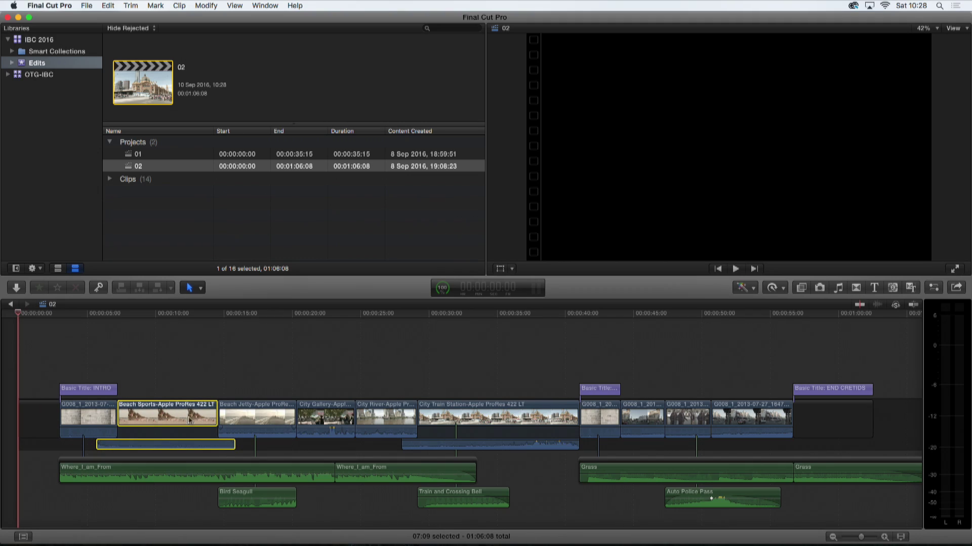
left_click_drag(172, 415, 311, 445)
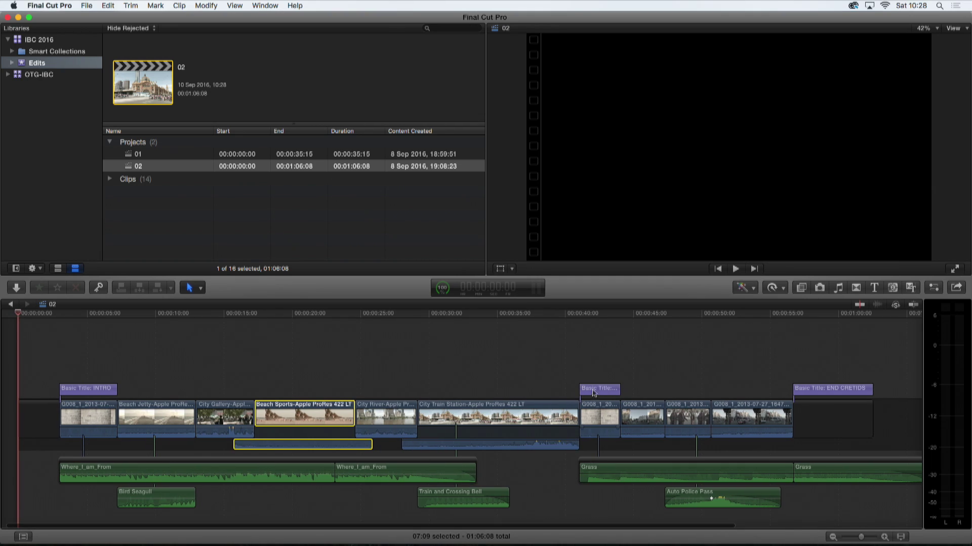
left_click_drag(329, 416, 317, 435)
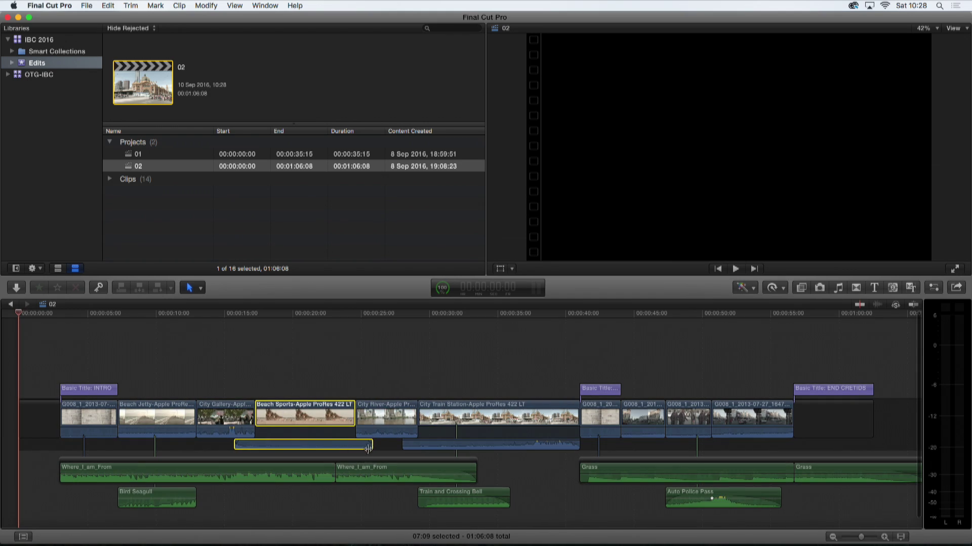